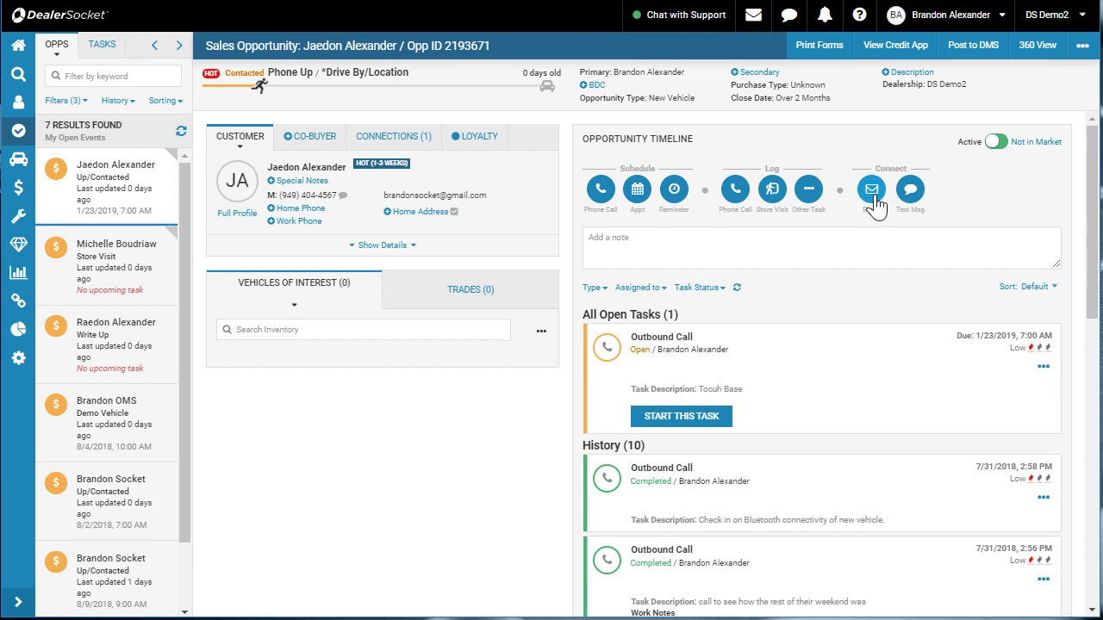
- Send the customer an email from the sales opportunity using the "Call Me" template in the Purchase Inquiry Follow up category
click(873, 193)
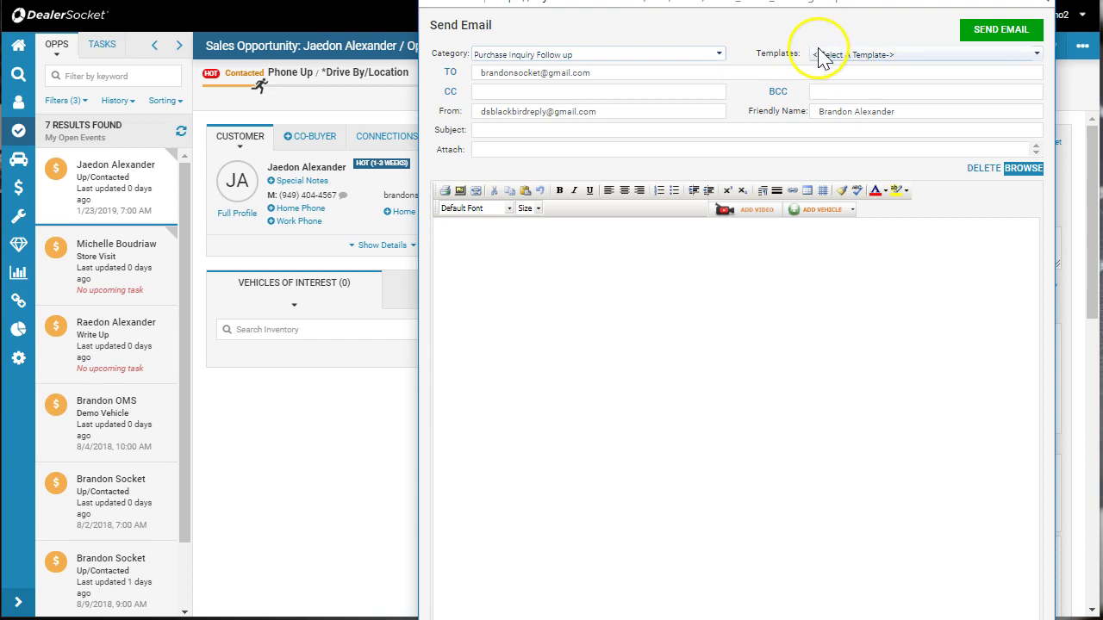
click(605, 54)
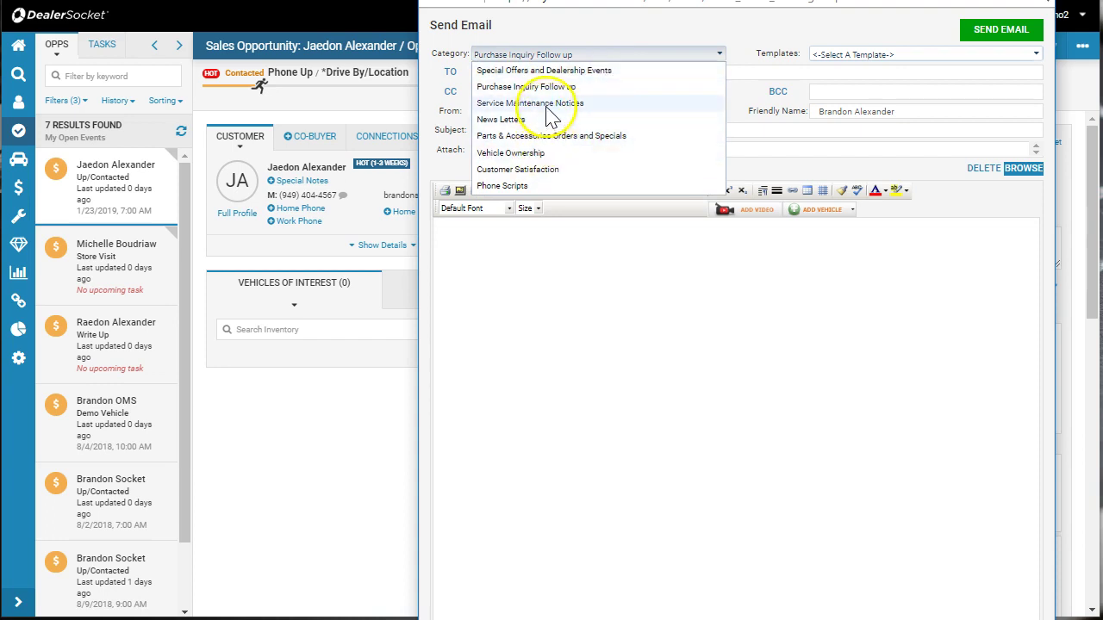
click(571, 55)
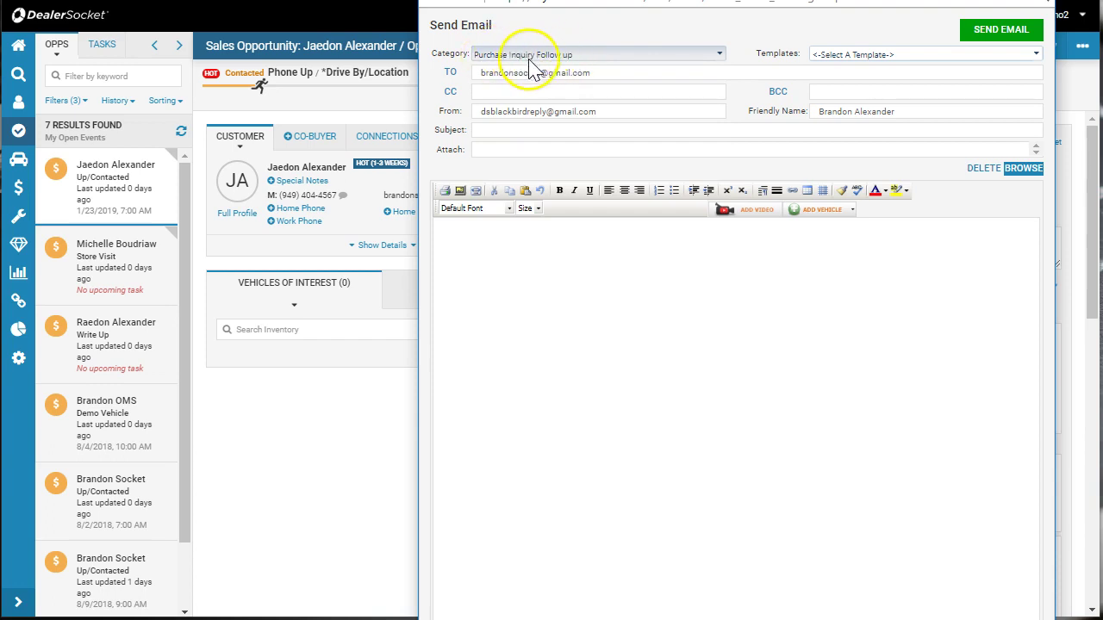
click(879, 55)
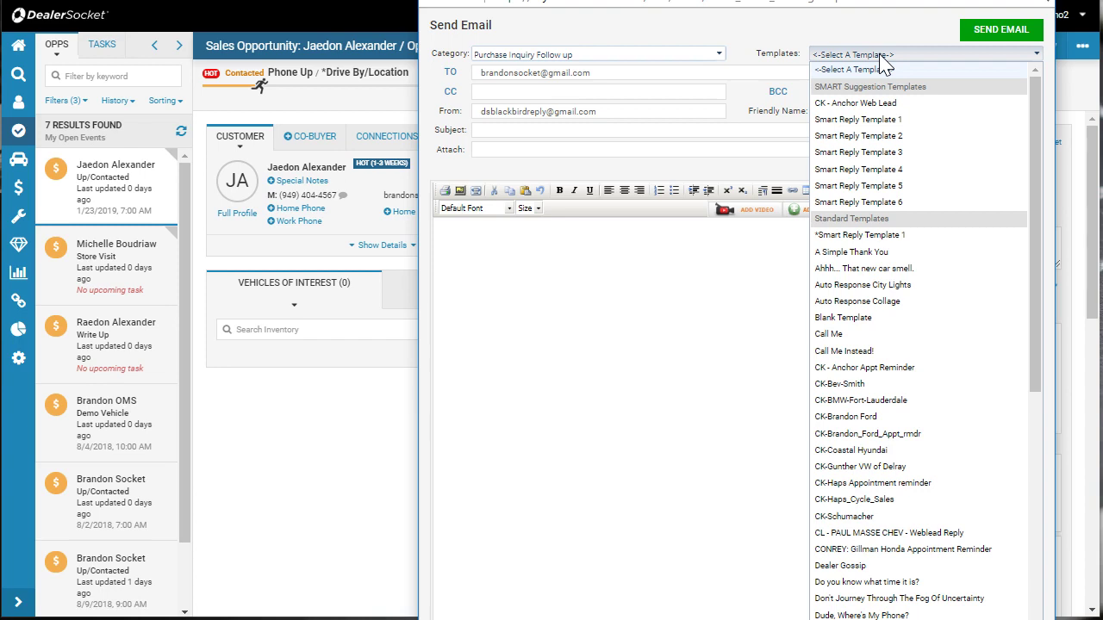
click(848, 333)
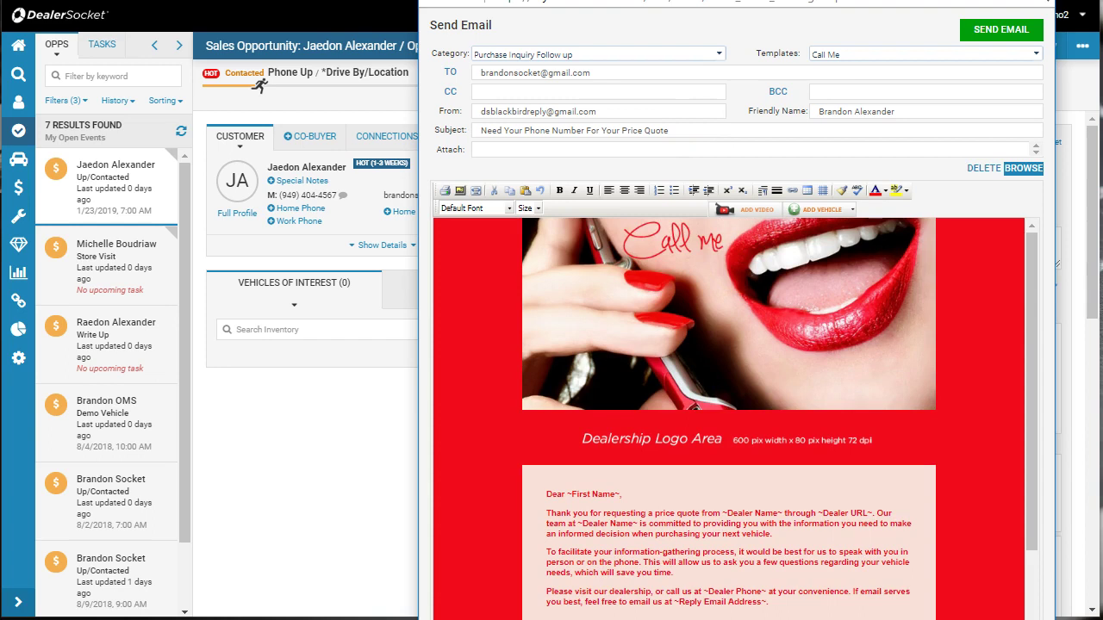
click(999, 30)
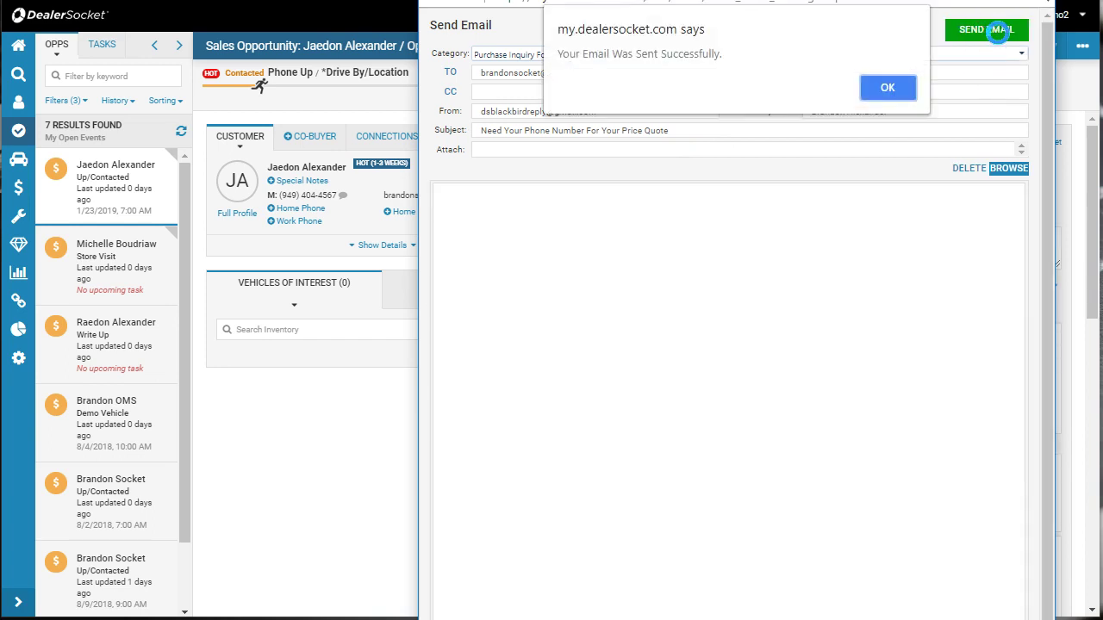
click(890, 93)
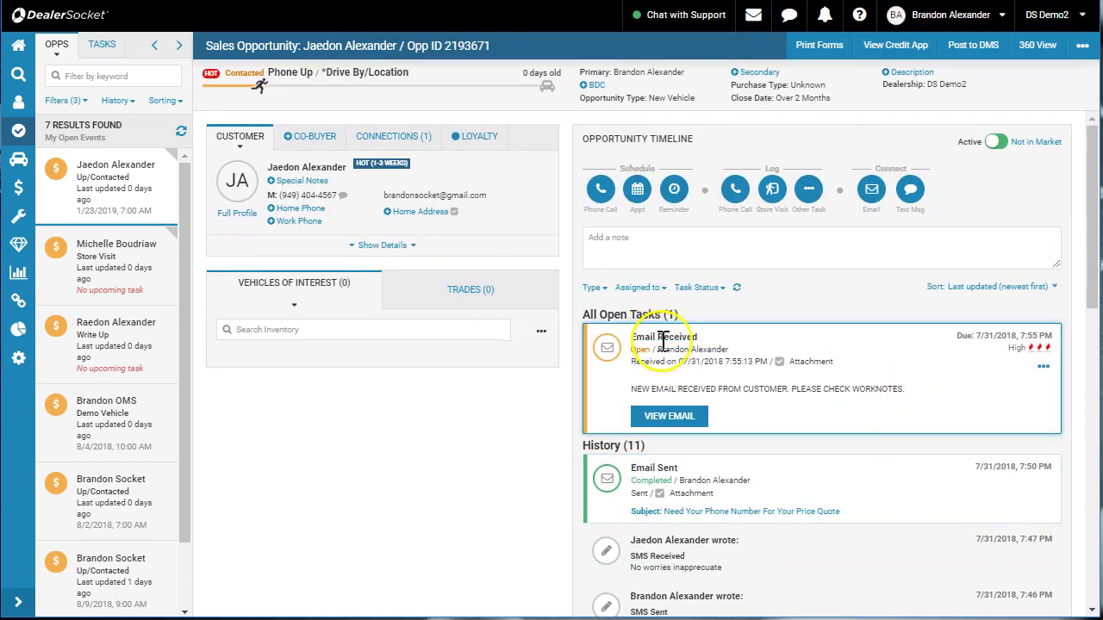
- Find the Email Received task in the open tasks list and view the customer's email reply
click(18, 44)
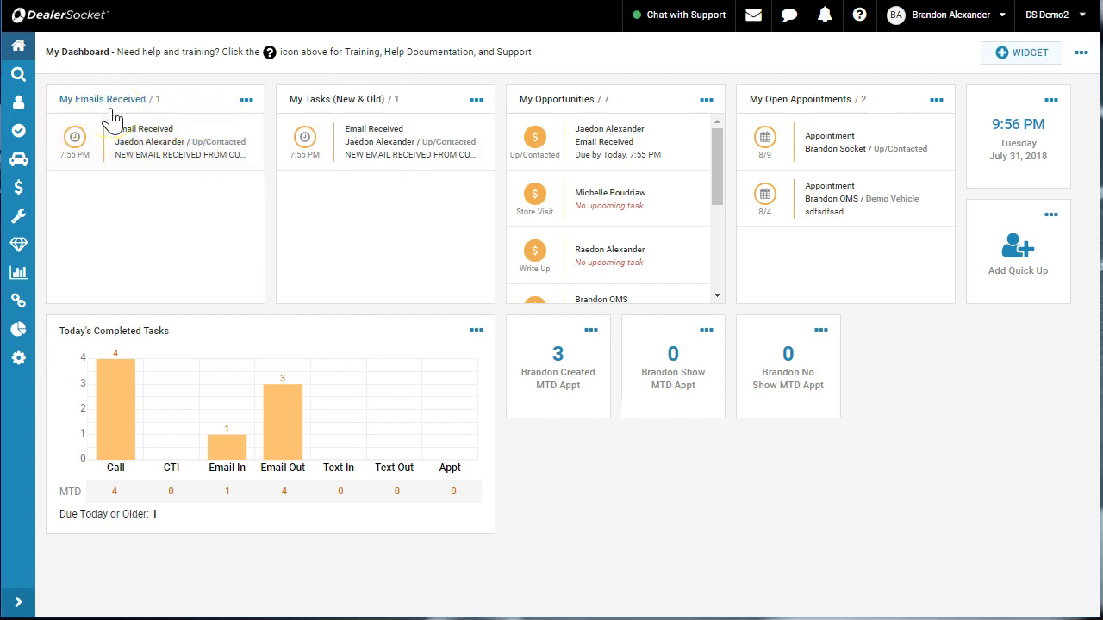
click(19, 131)
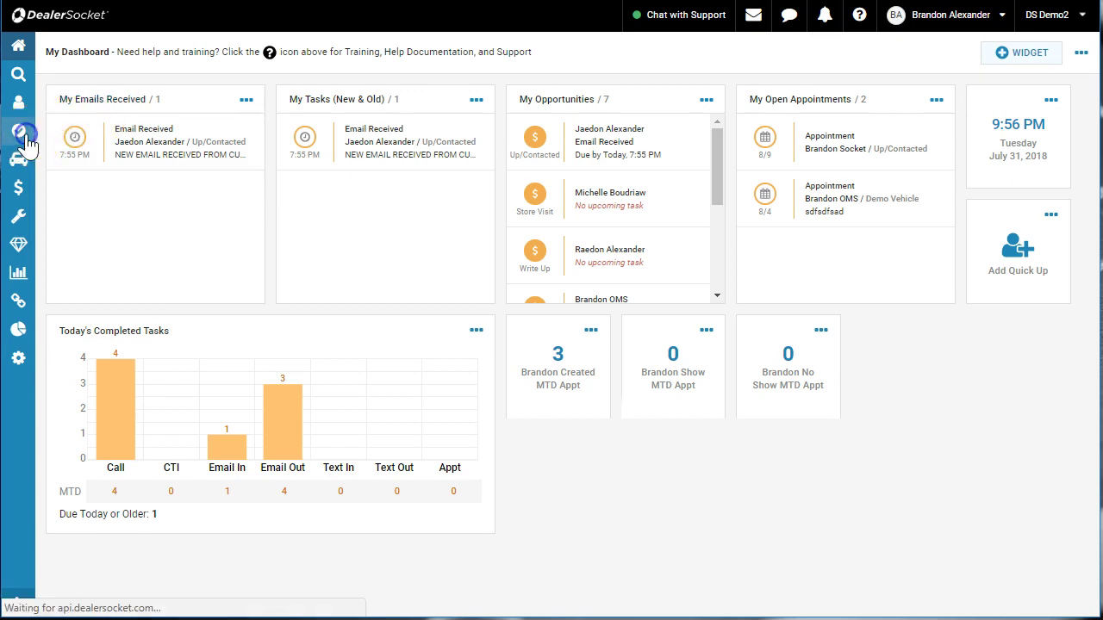
click(143, 45)
click(308, 164)
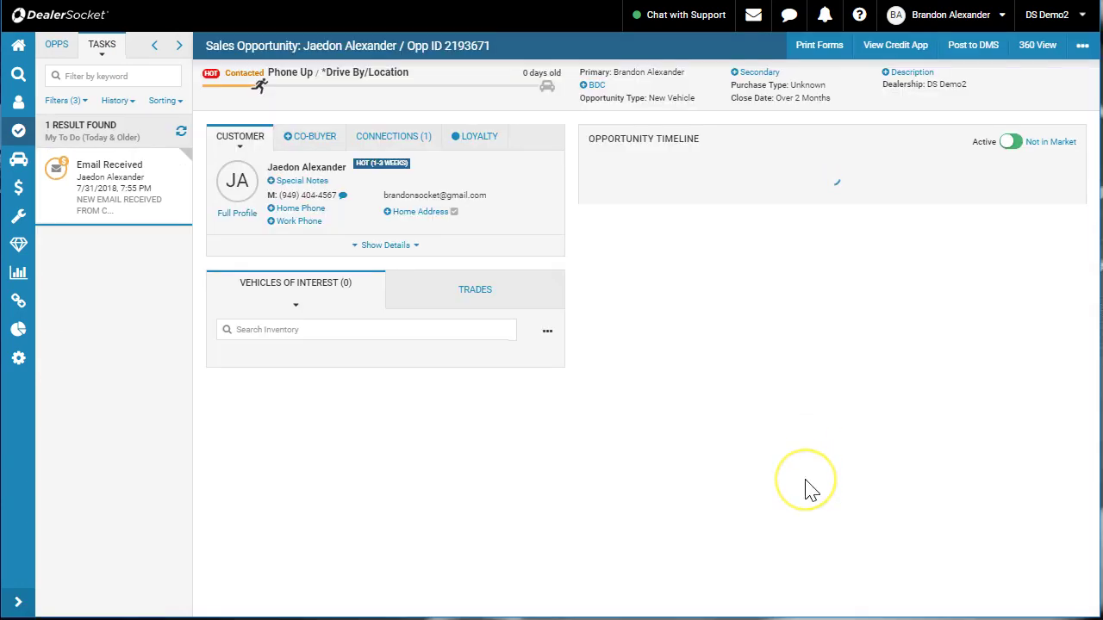
scroll(891, 344, down, 3)
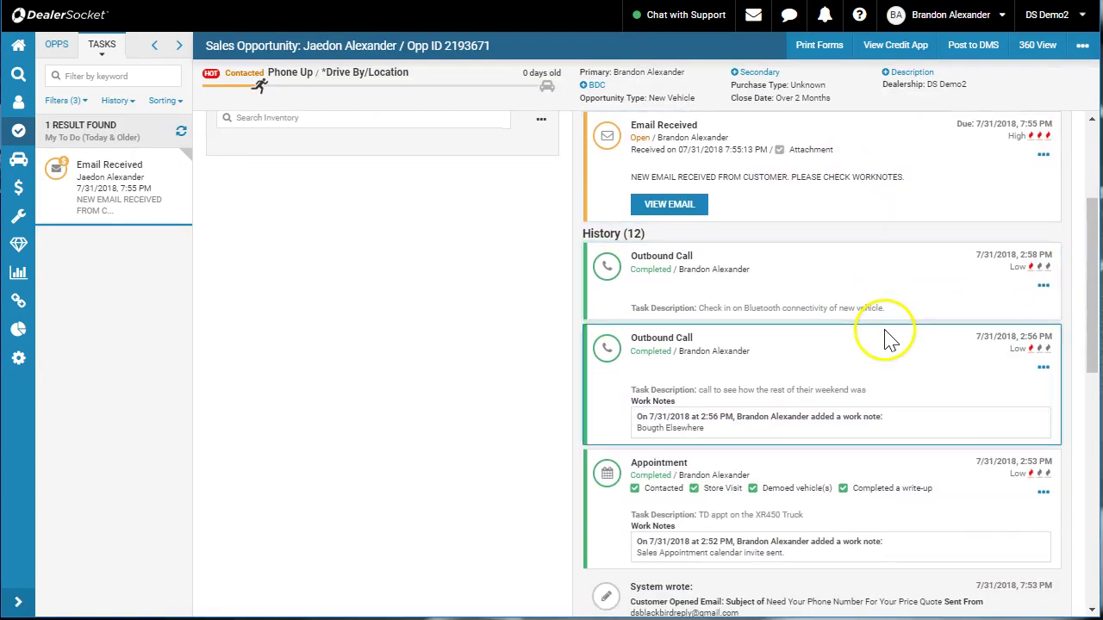
scroll(711, 254, up, 1)
click(670, 290)
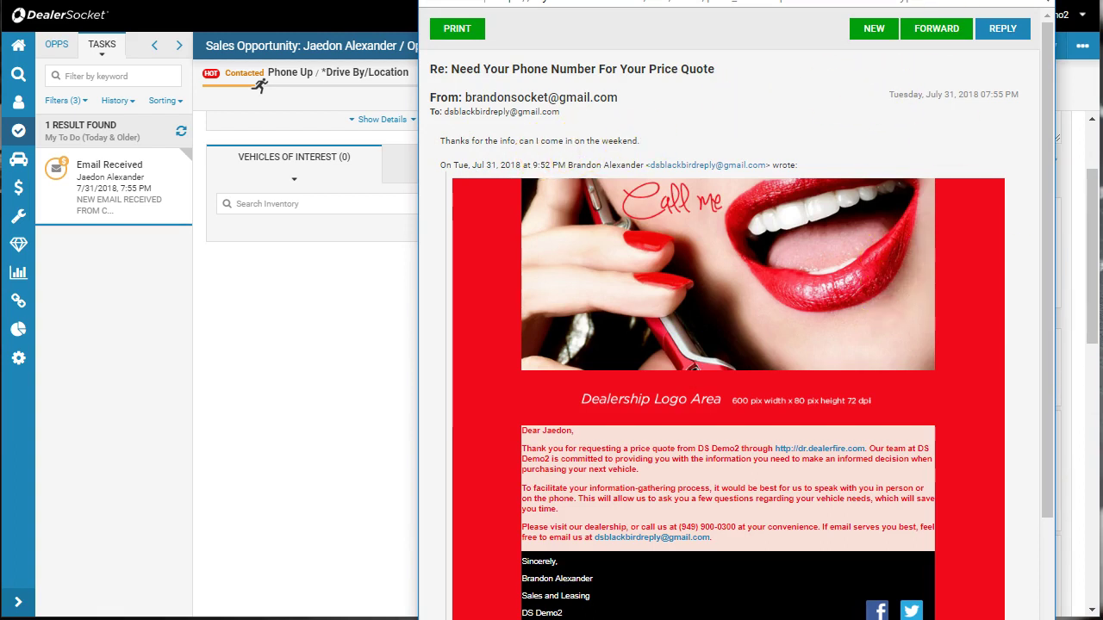
- Reply to the customer's email with "Yes the date is set ee toysodfpkmnsdf asf", send it, and mark the Email Received task as responded
click(1004, 33)
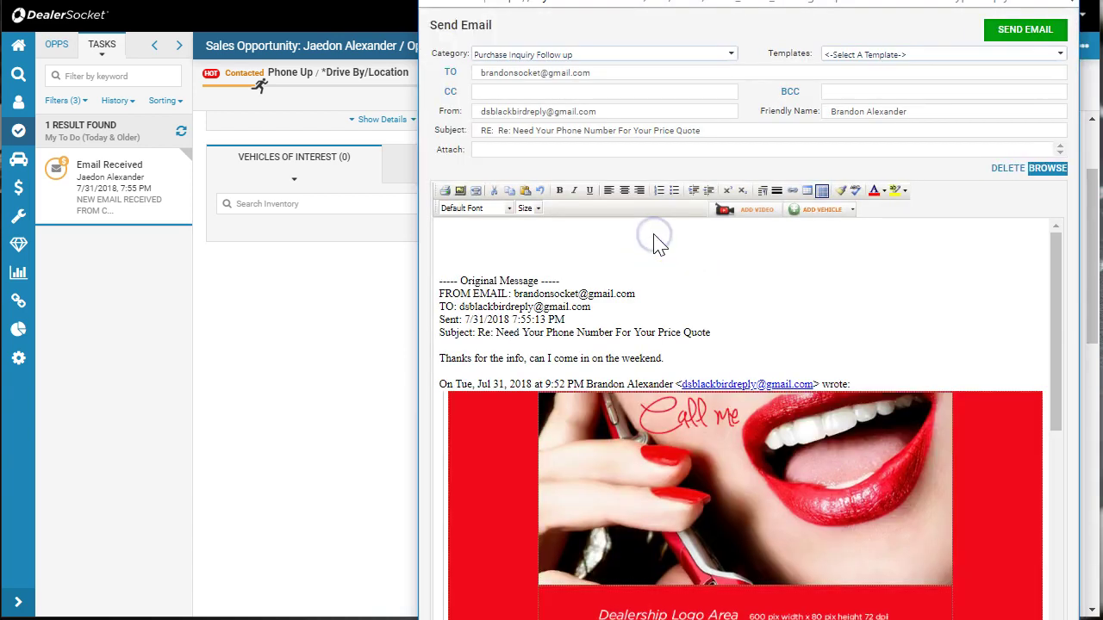
click(654, 233)
text(Yes the date is set e)
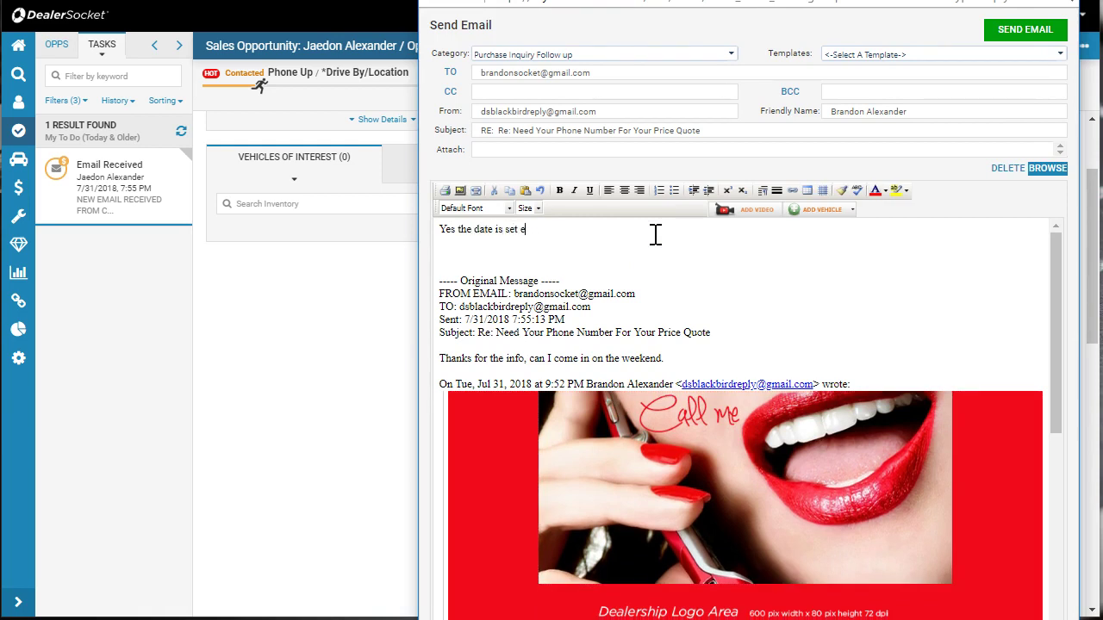
text(e toysodfpkmnsdf asf)
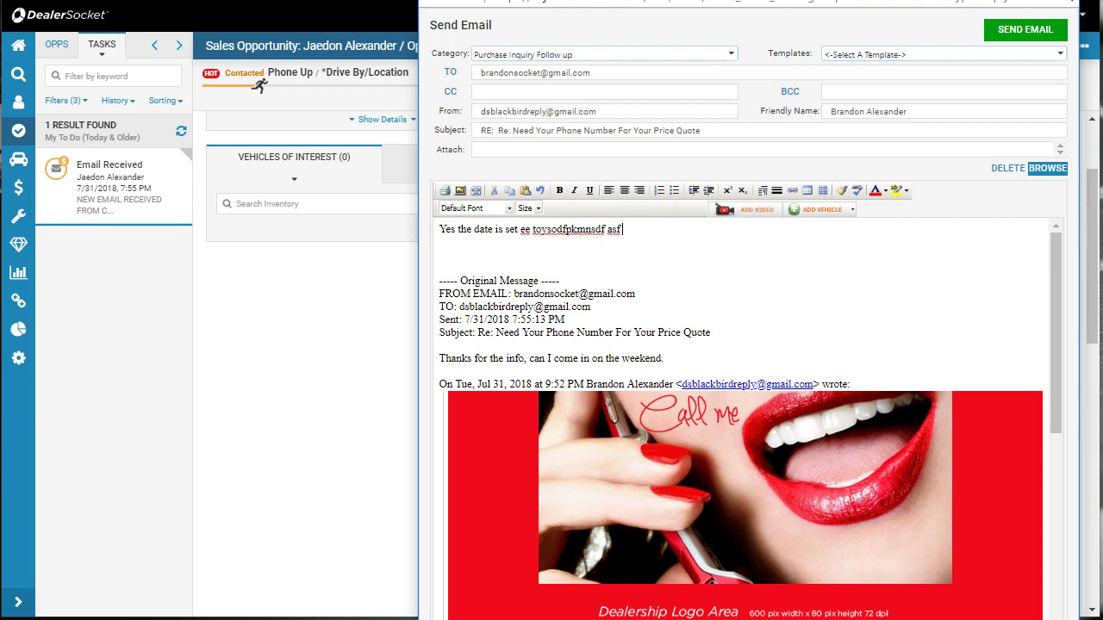
click(1025, 32)
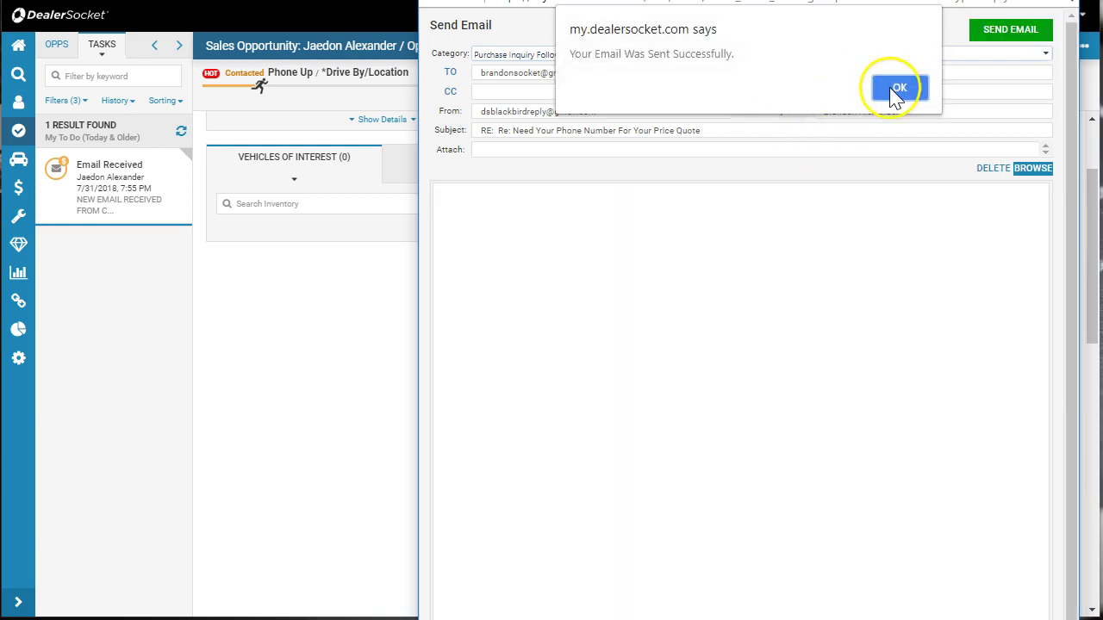
click(898, 90)
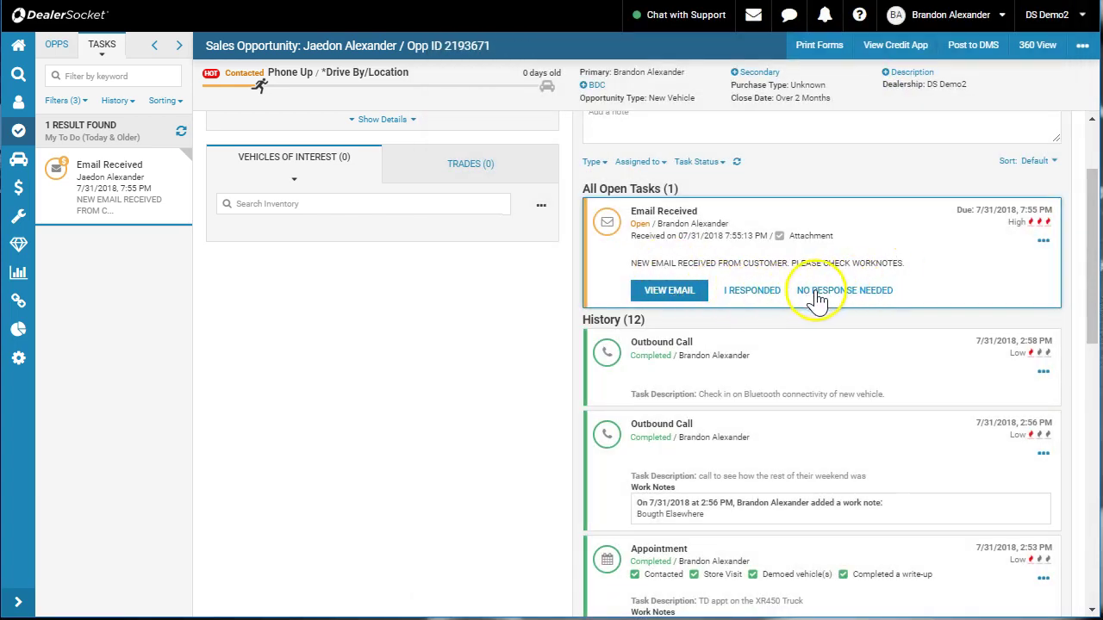
click(750, 295)
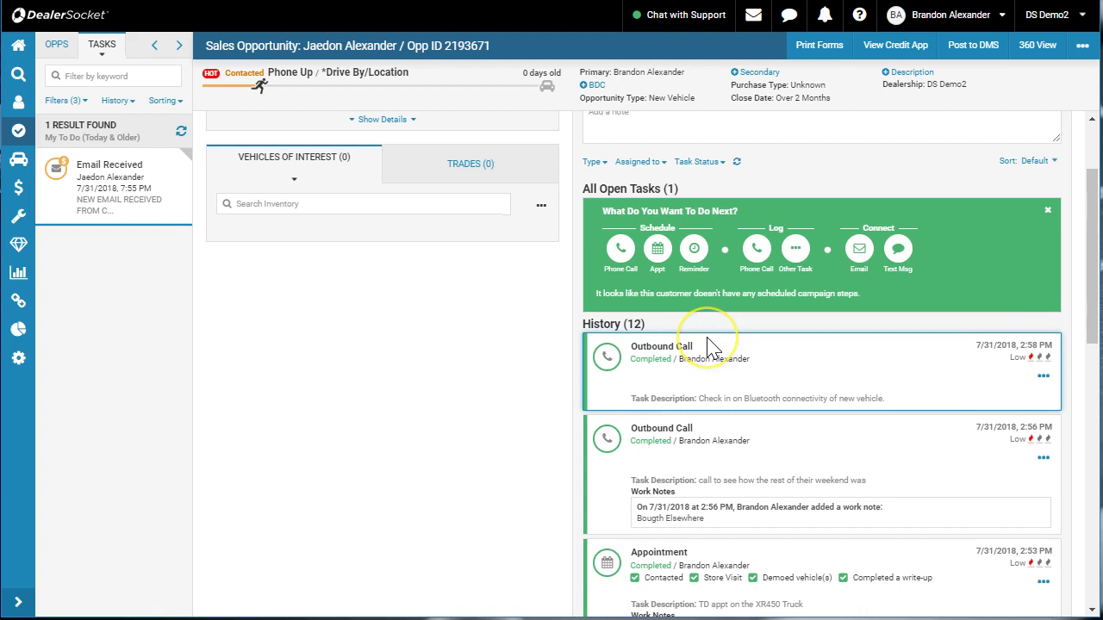
- In the communication preferences of the customer's full profile, opt out of Purchase Inquiry Follow up emails and all print communication
scroll(711, 347, up, 3)
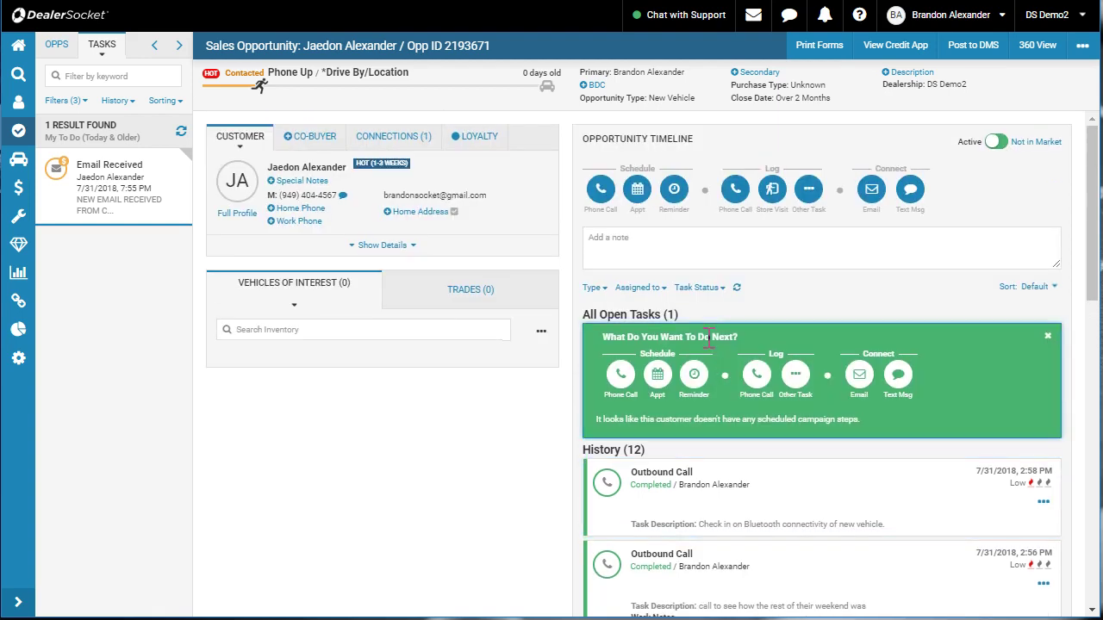
click(234, 213)
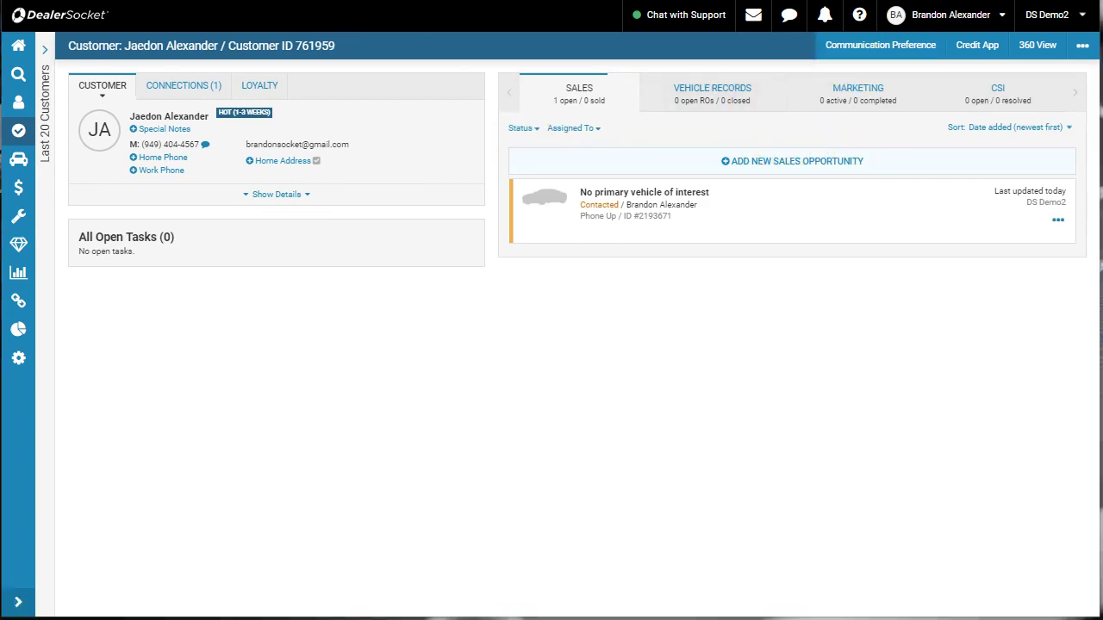
click(880, 45)
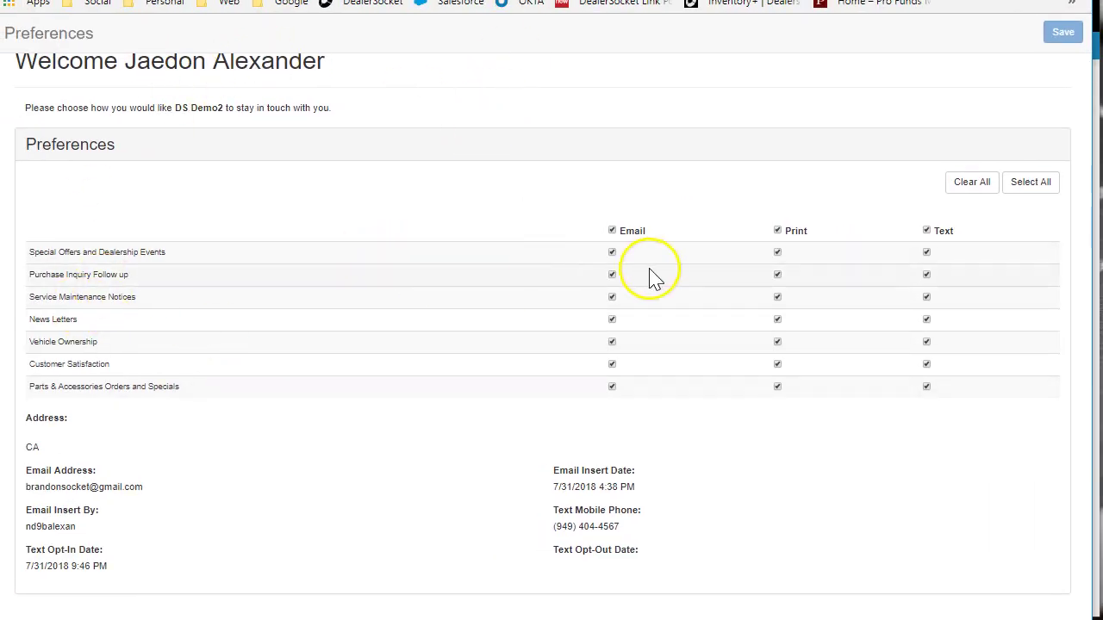
click(611, 275)
click(778, 231)
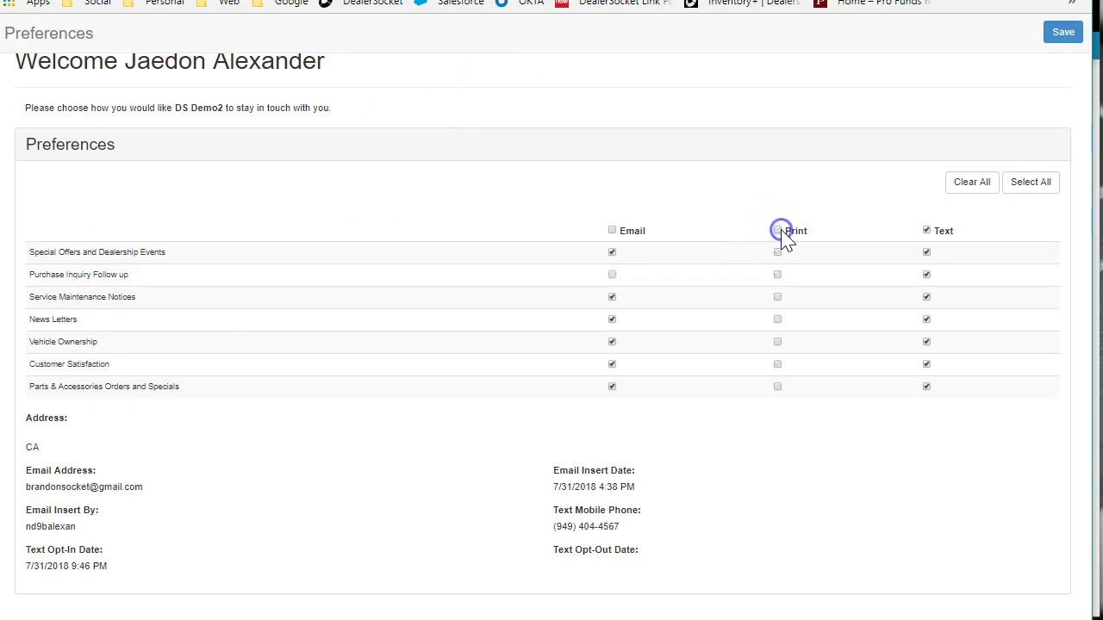
- Opt out of News Letters, Customer Satisfaction, Parts & Accessories Orders and Specials, and Special Offers and Dealership Events emails, and save the preferences
click(612, 320)
click(614, 366)
click(614, 387)
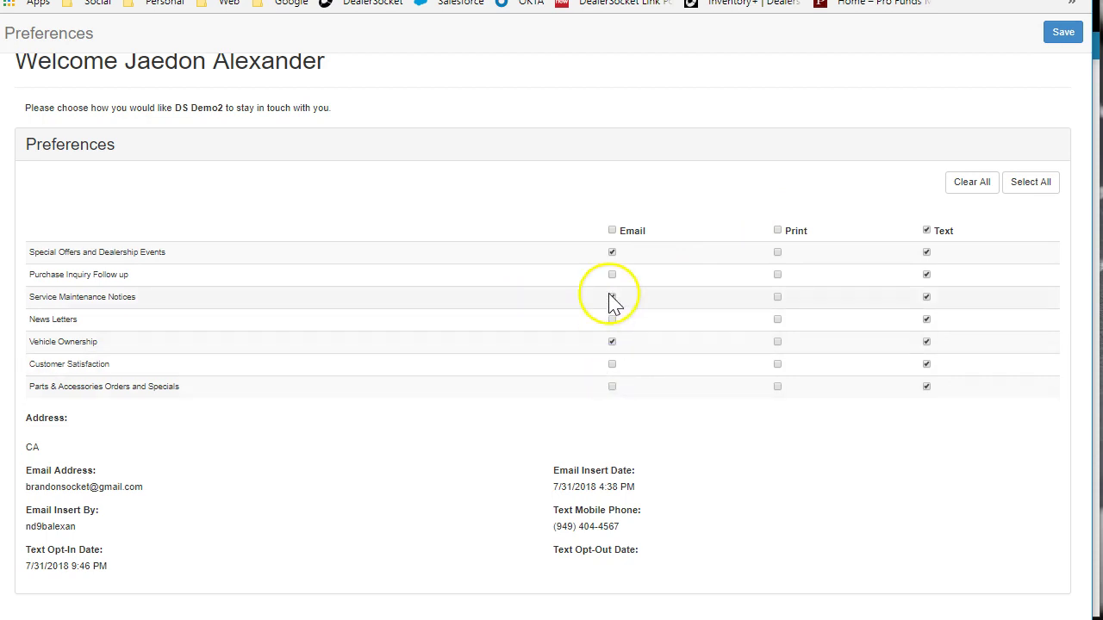
click(612, 253)
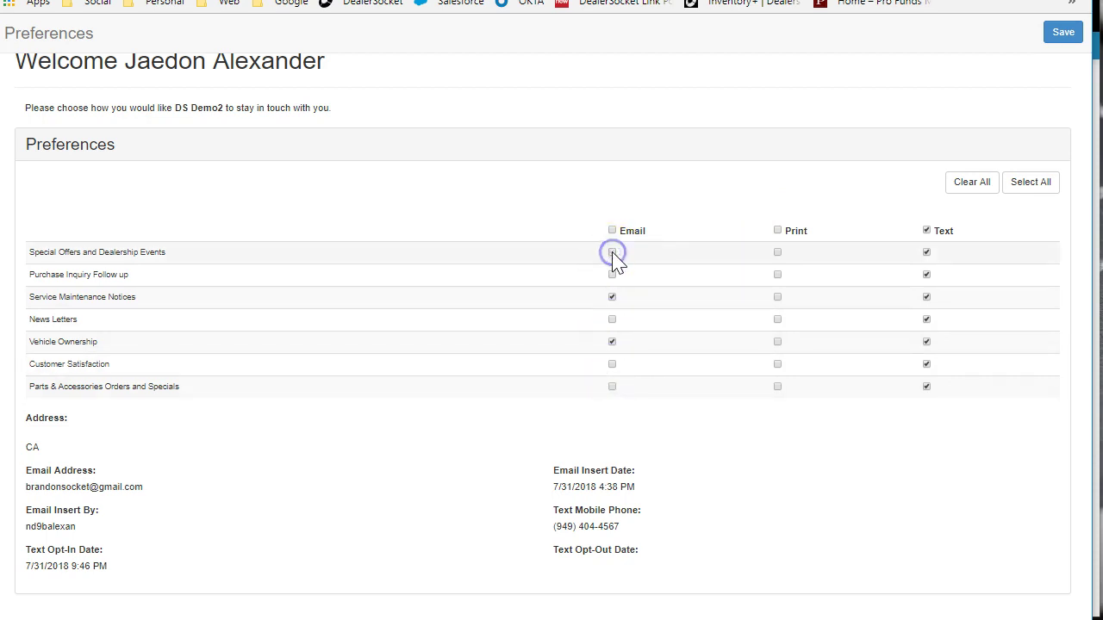
click(1064, 36)
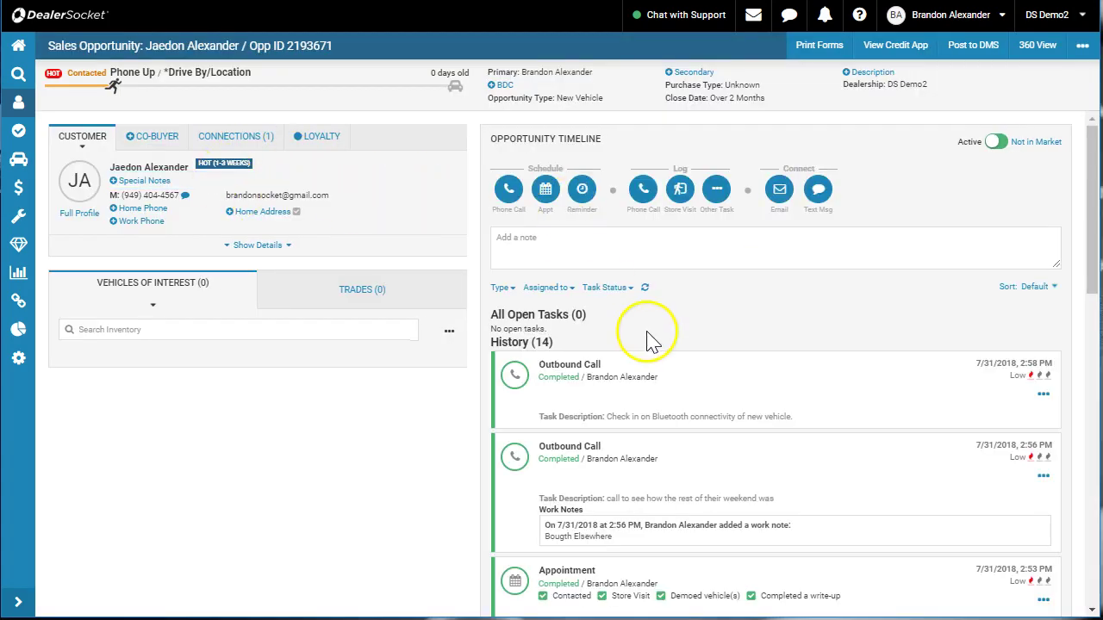
- Start a new email to the customer, check which Purchase Inquiry Follow up templates are available, and close it without sending
click(779, 191)
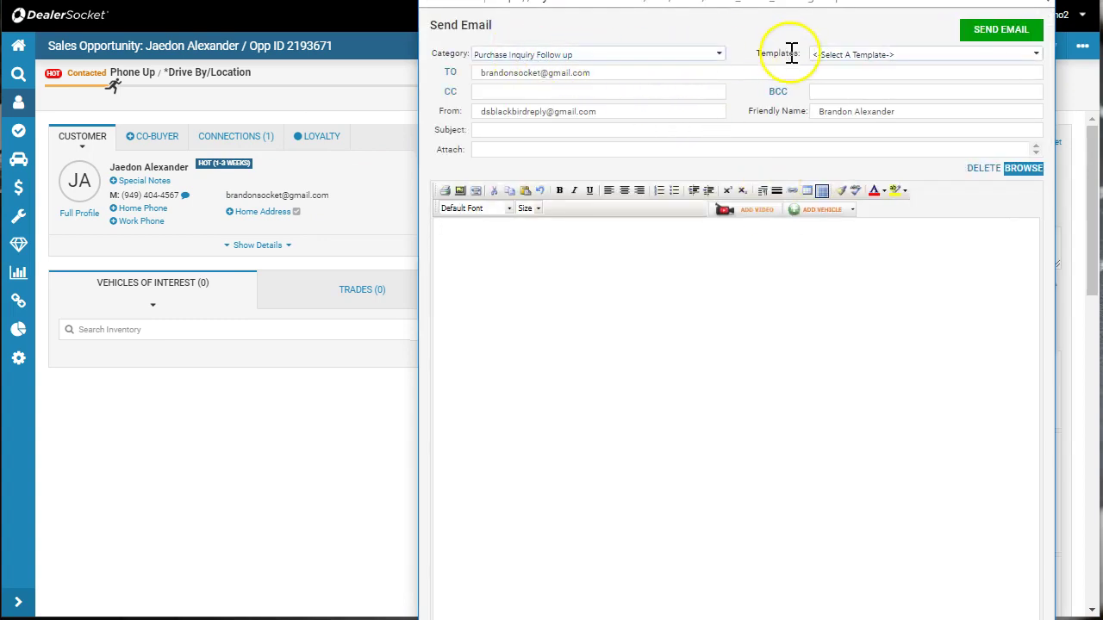
click(837, 54)
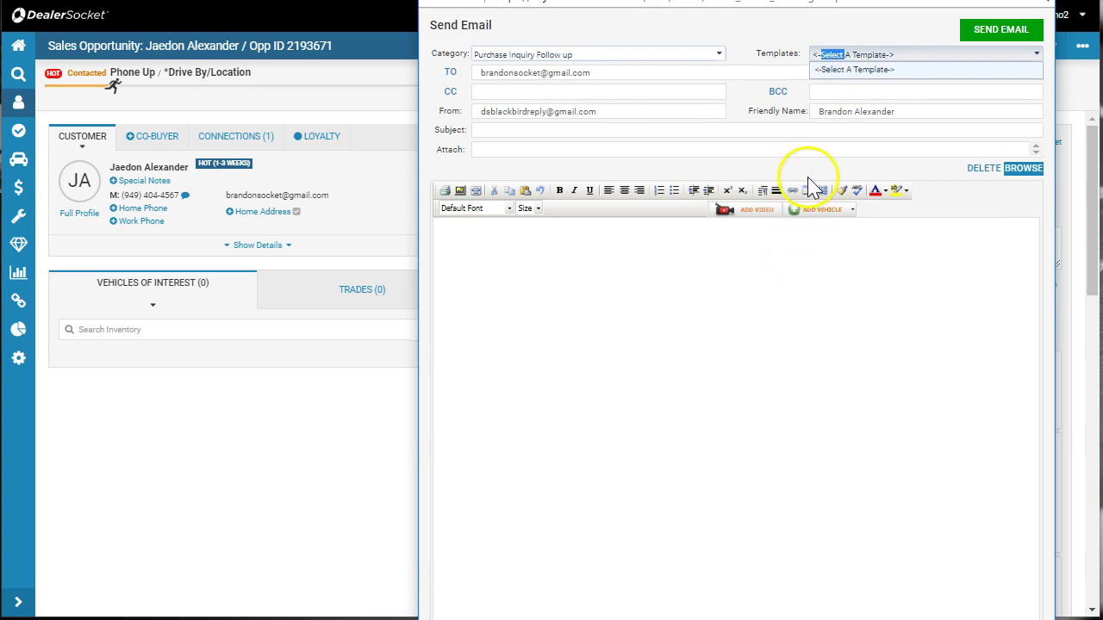
click(819, 56)
click(829, 56)
key(Escape)
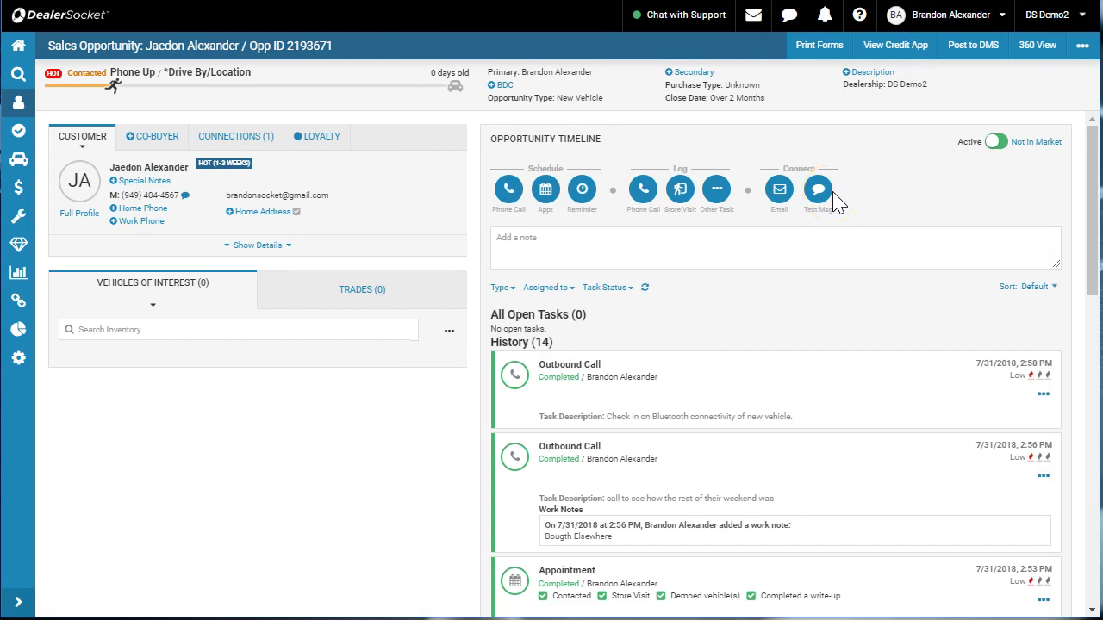
click(19, 331)
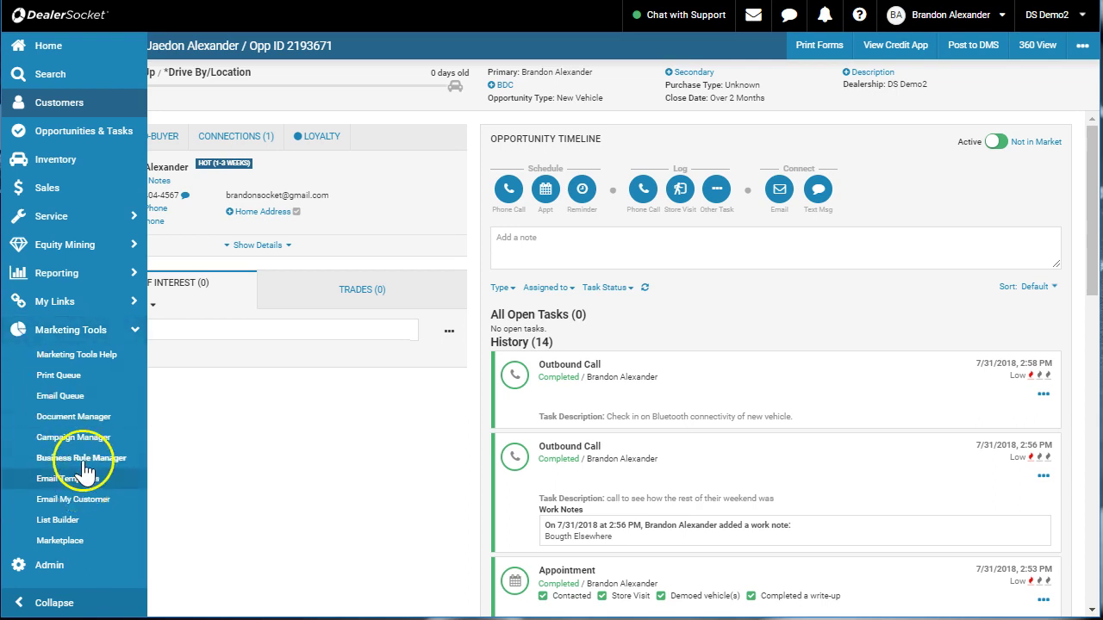
click(309, 561)
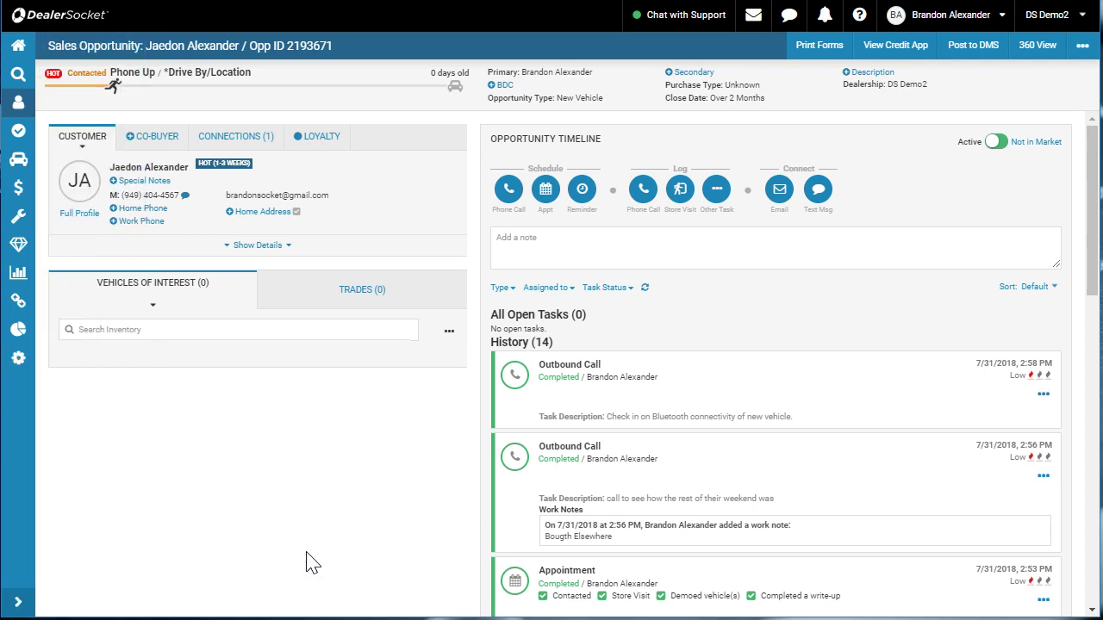